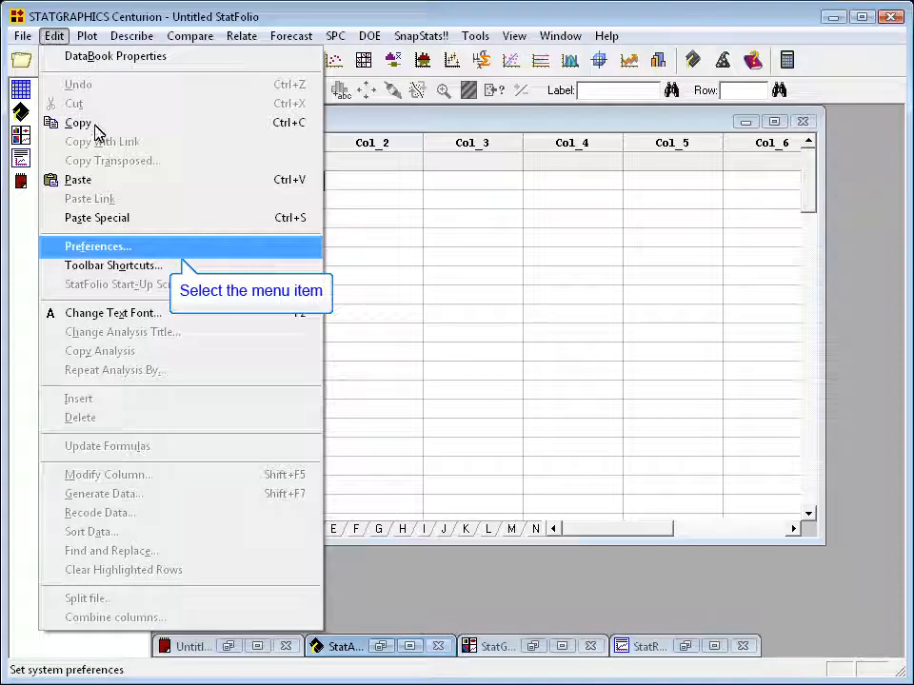
- In the system preferences, set the default confidence level to 99% and the number of significant digits to 7
{"action": "left_click", "coordinate": [103, 250]}
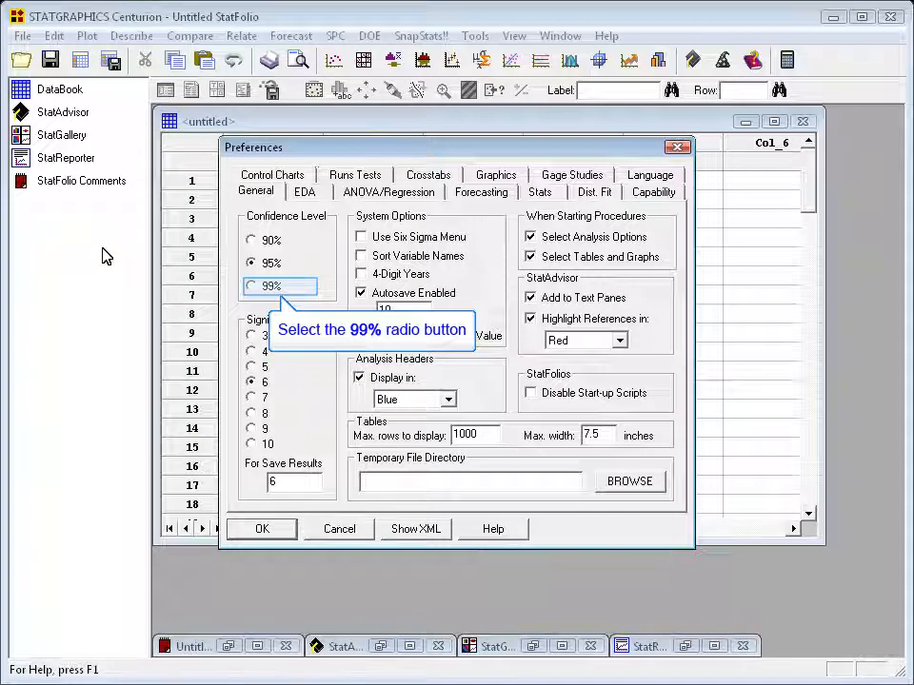
{"action": "left_click", "coordinate": [263, 294]}
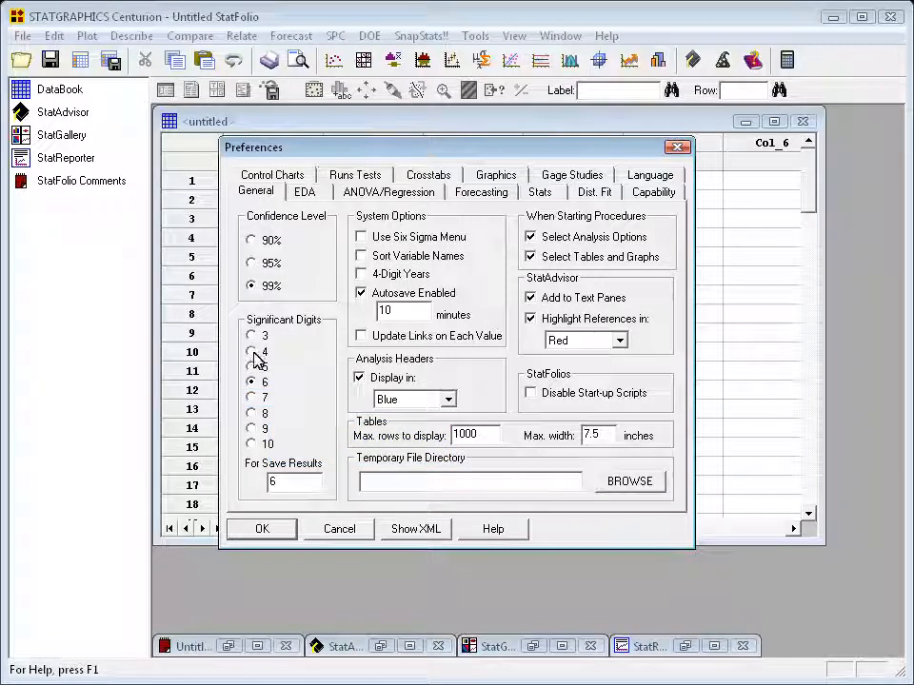
{"action": "left_click", "coordinate": [252, 398]}
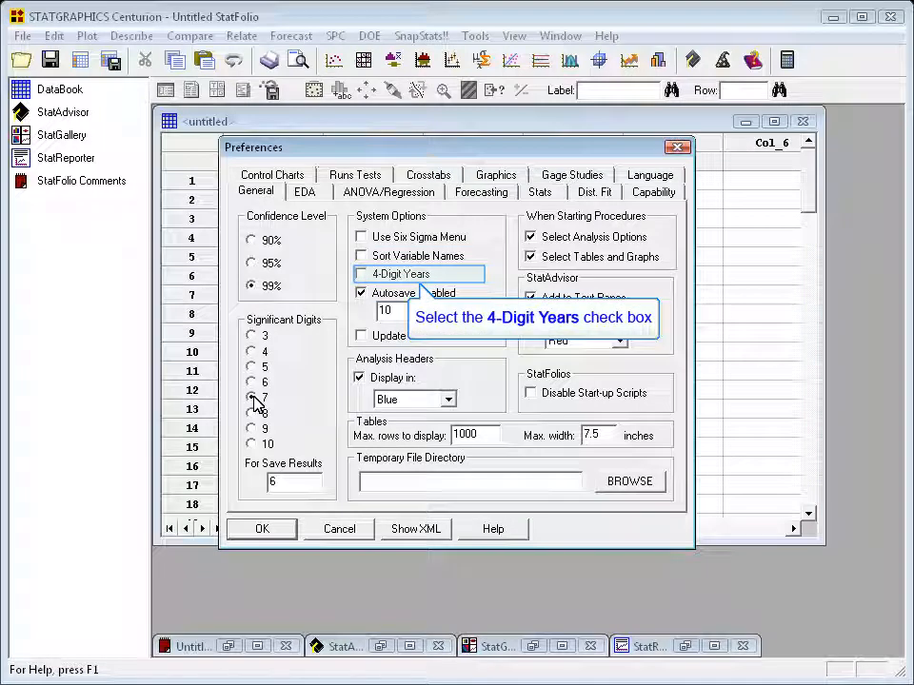
- Enable 4-digit years and turn off the StatAdvisor's highlighting of references in the general preferences
{"action": "left_click", "coordinate": [369, 279]}
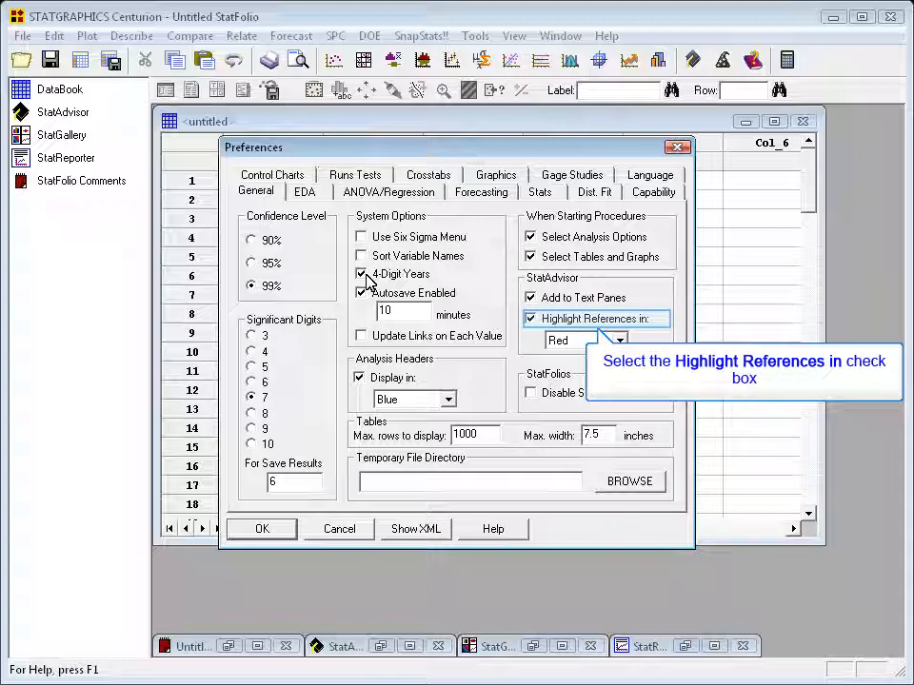
{"action": "left_click", "coordinate": [531, 320]}
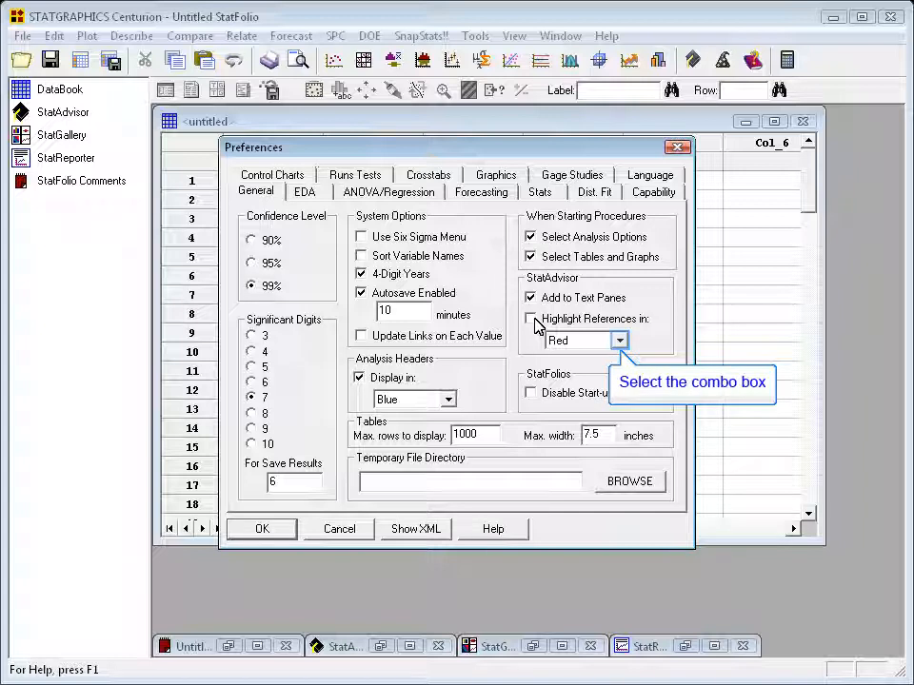
{"action": "left_click", "coordinate": [620, 341]}
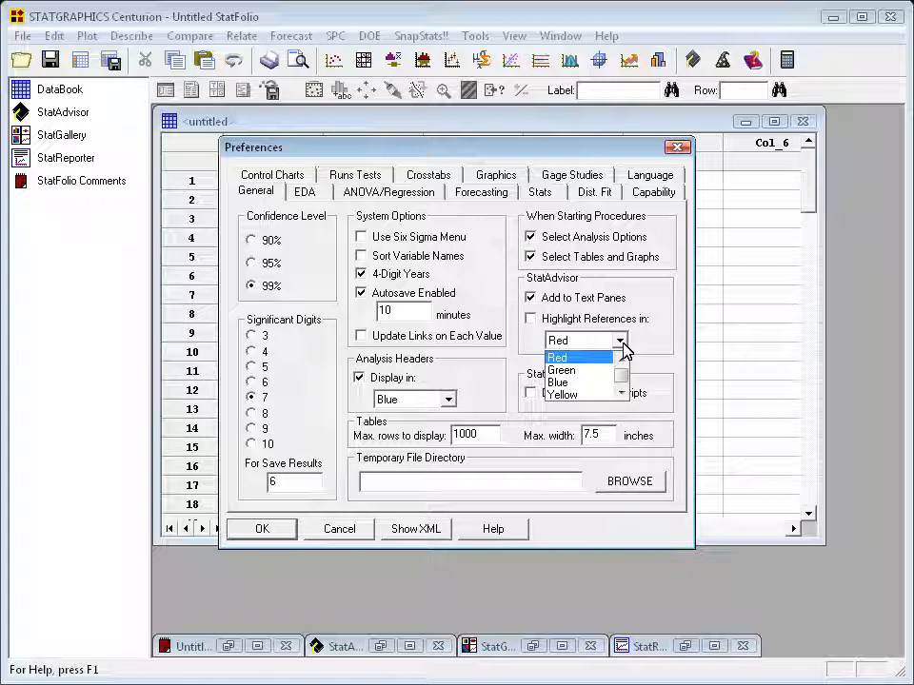
{"action": "left_click", "coordinate": [622, 344]}
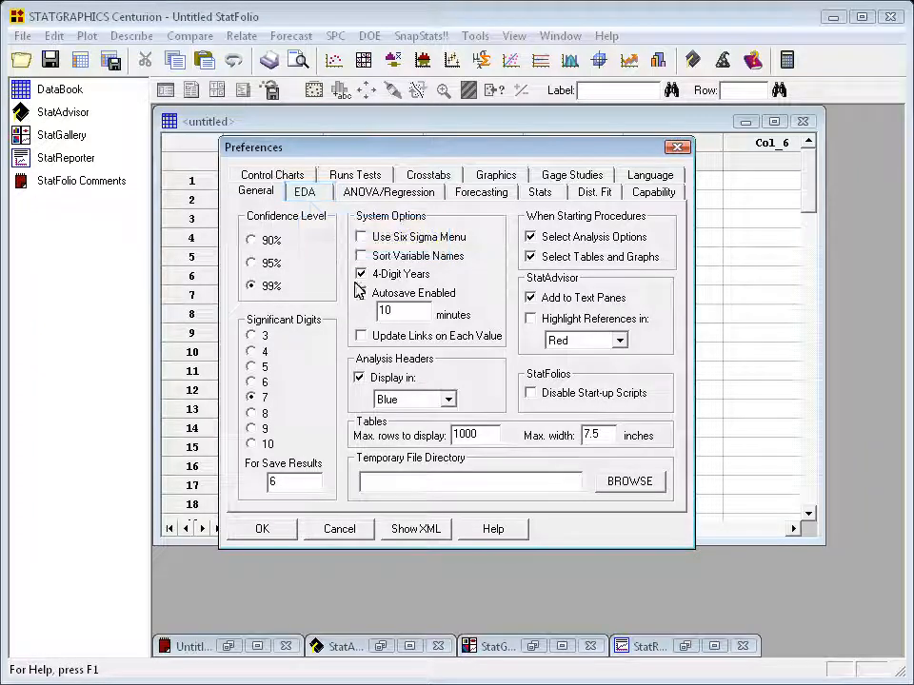
- In the EDA preferences, use Scott's rule for histogram classes, fit probability plots using least squares, and turn off boxplot outlier symbols
{"action": "left_click", "coordinate": [306, 193]}
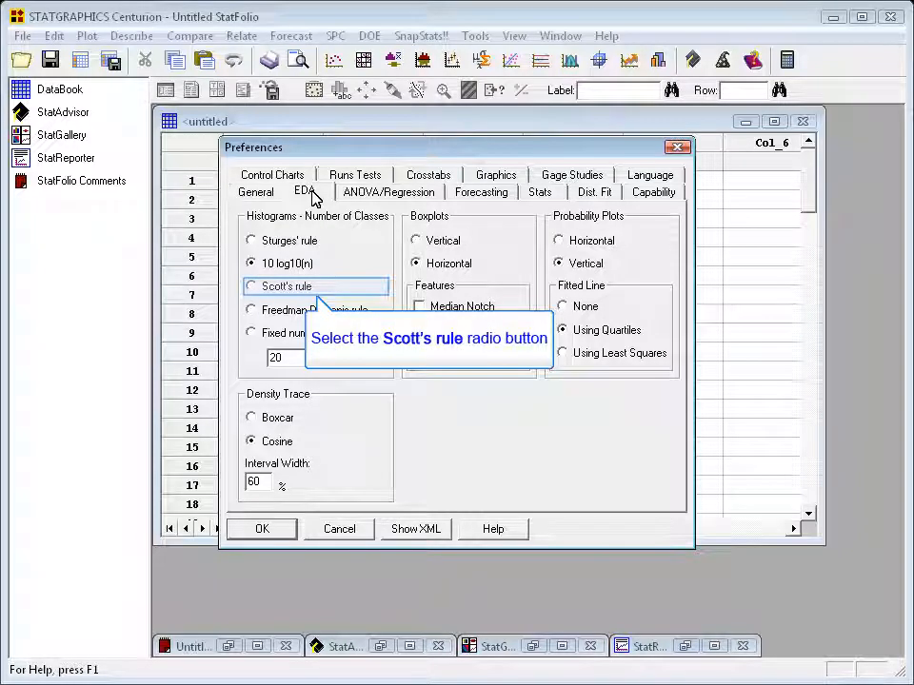
{"action": "left_click", "coordinate": [270, 289]}
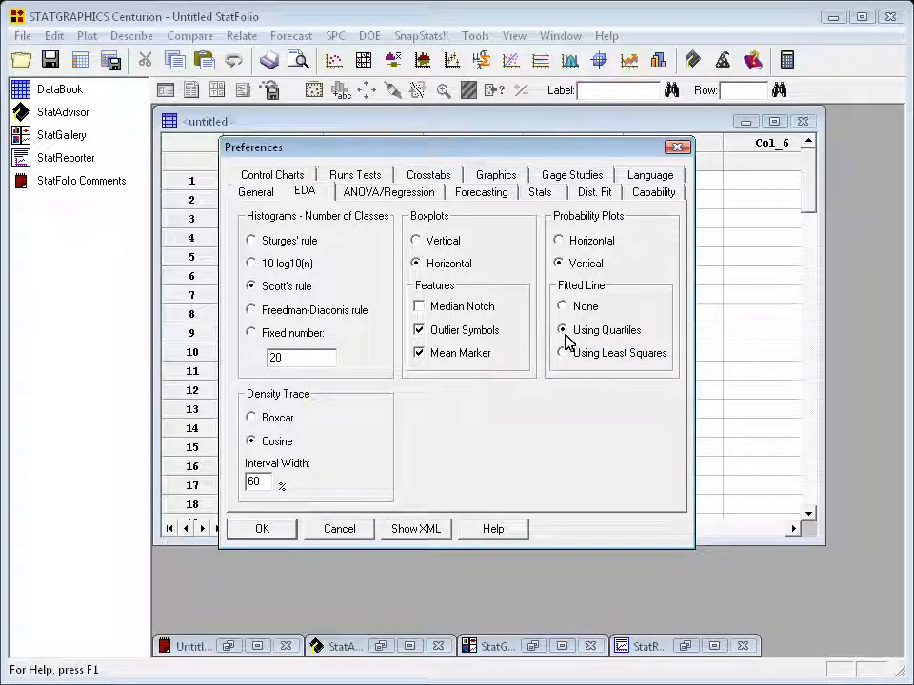
{"action": "left_click", "coordinate": [575, 363]}
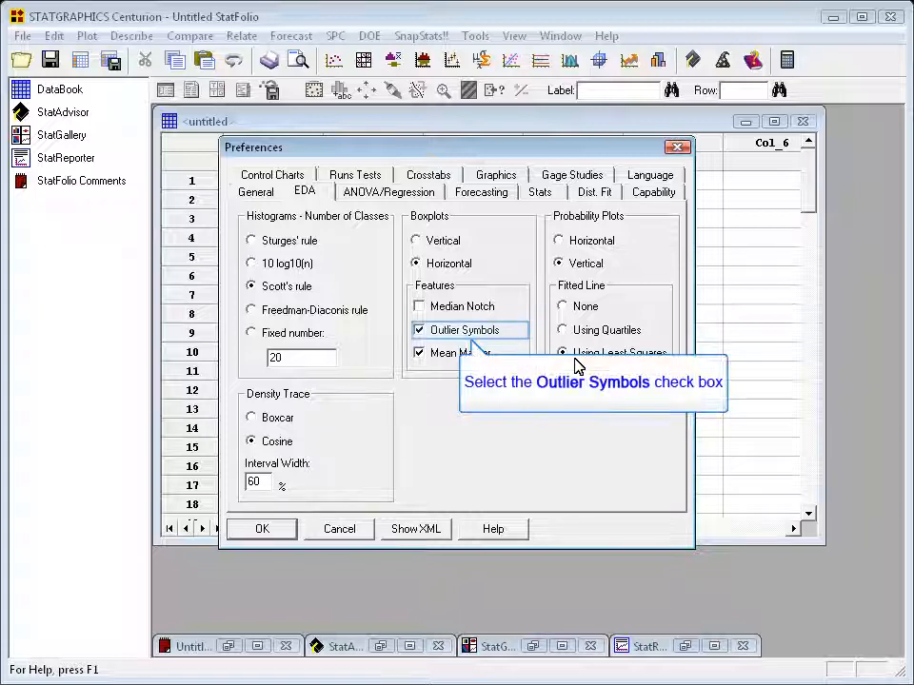
{"action": "left_click", "coordinate": [467, 335]}
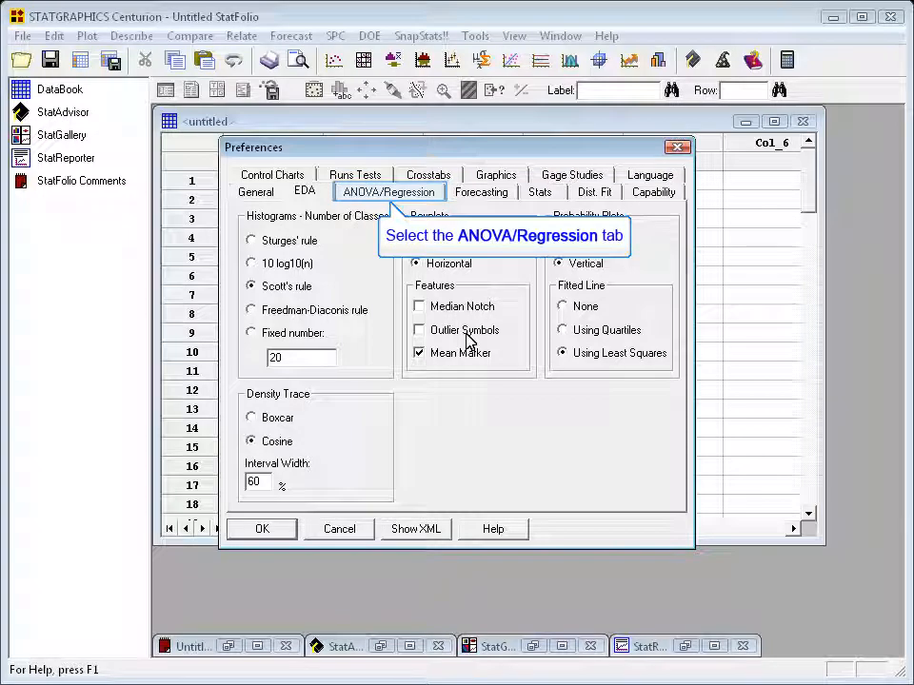
- In the ANOVA/Regression preferences, choose Tukey HSD intervals for means plots and Tukey HSD for multiple range tests
{"action": "left_click", "coordinate": [409, 196]}
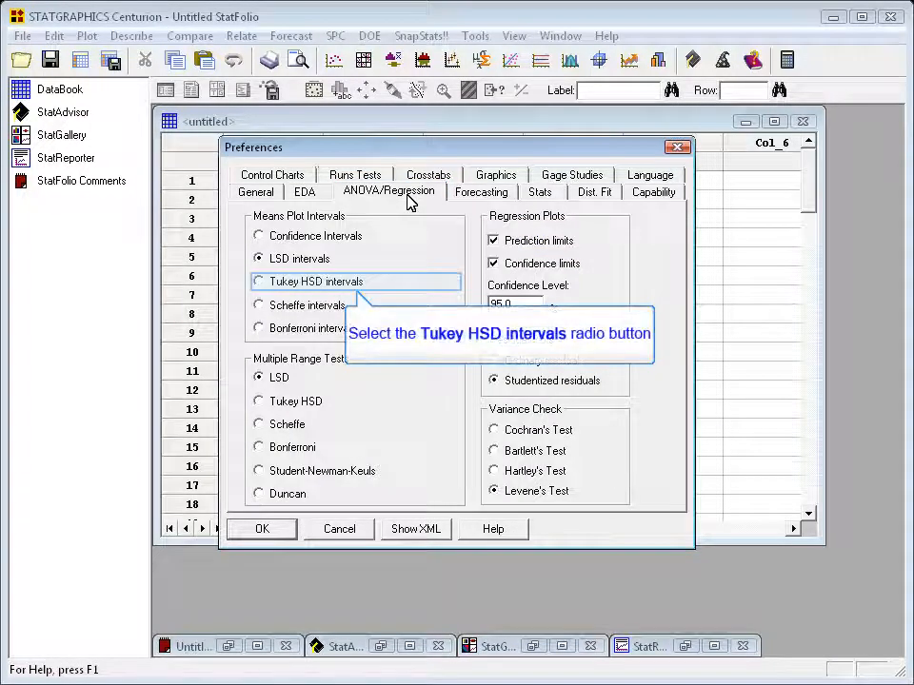
{"action": "left_click", "coordinate": [315, 282]}
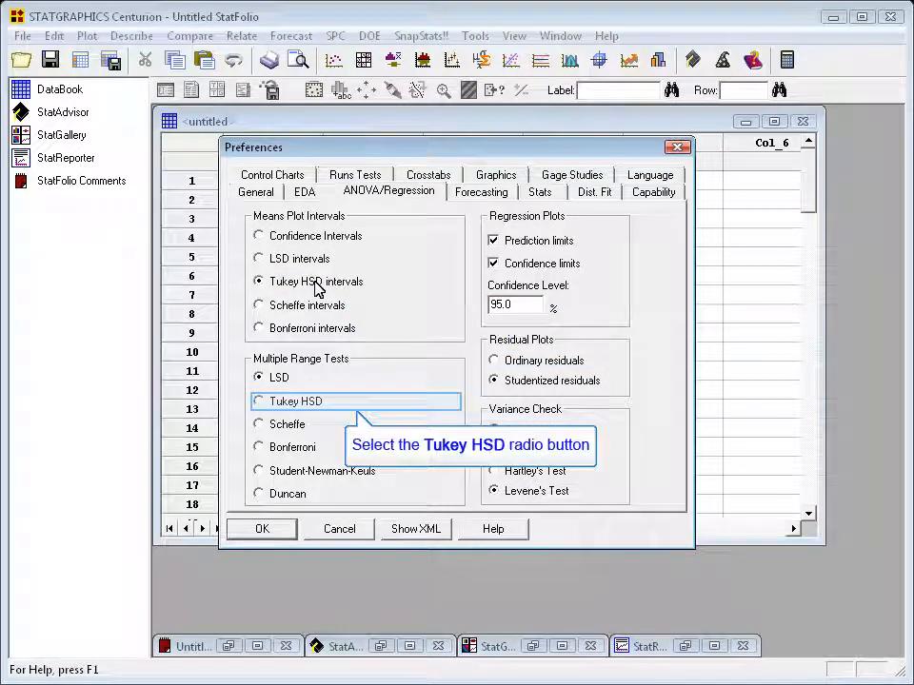
{"action": "left_click", "coordinate": [280, 401]}
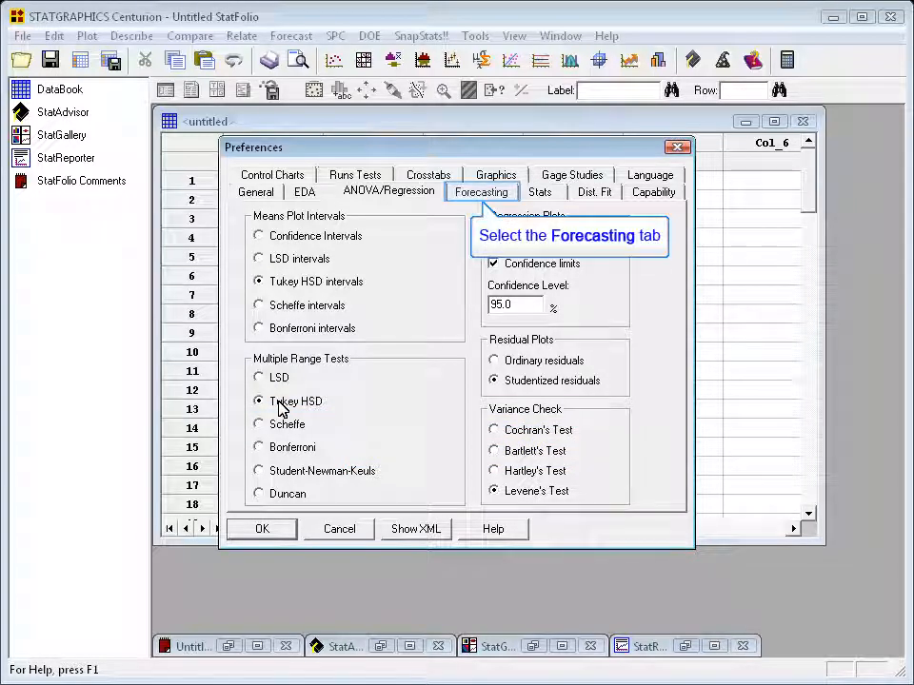
- Set the forecasting information criterion to Hannan-Quinn (HQC) and add the Median to the default summary statistics
{"action": "left_click", "coordinate": [486, 195]}
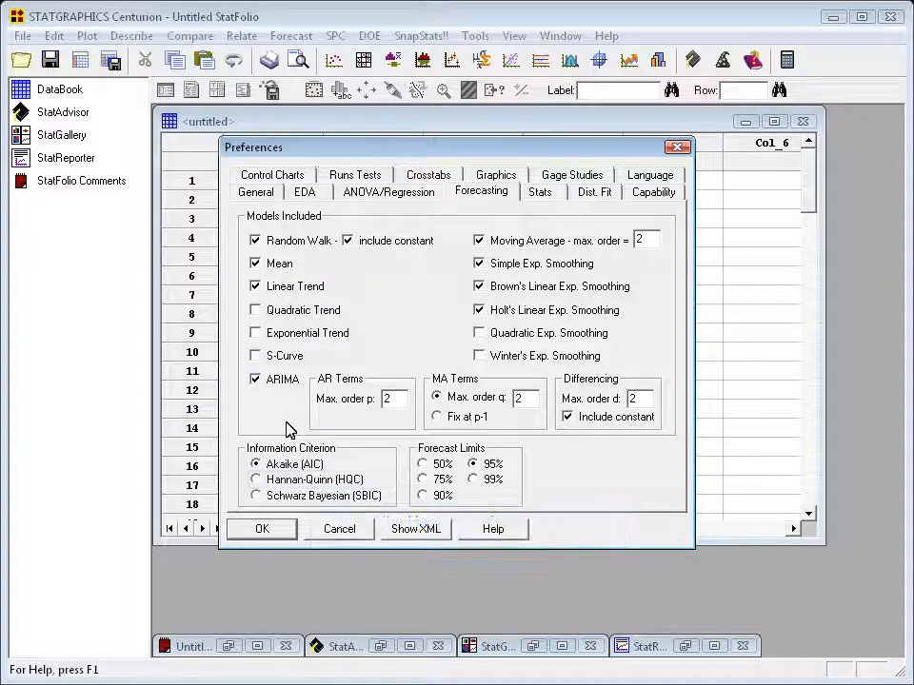
{"action": "left_click", "coordinate": [286, 481]}
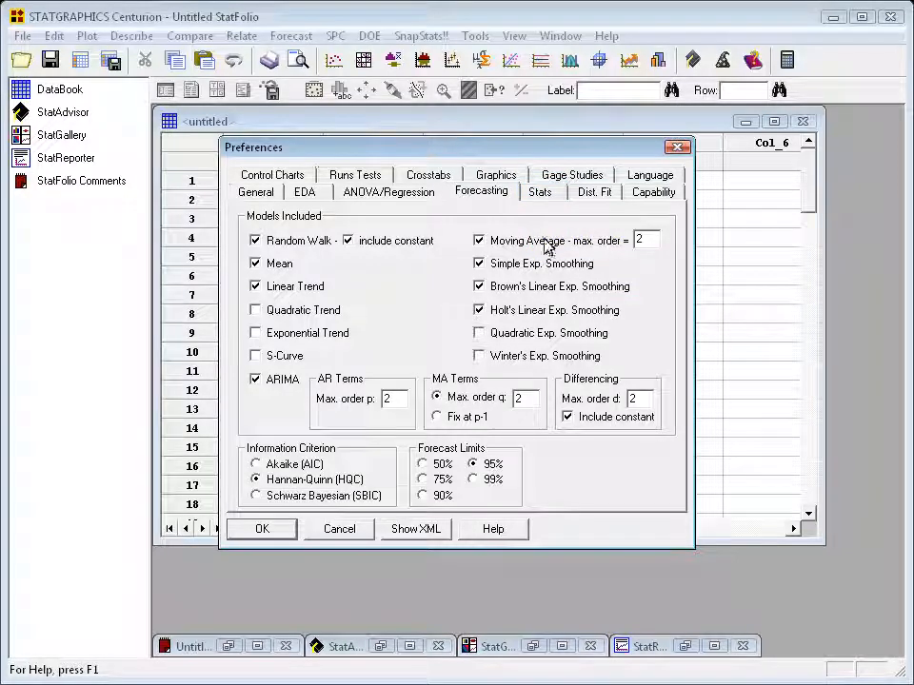
{"action": "left_click", "coordinate": [548, 194]}
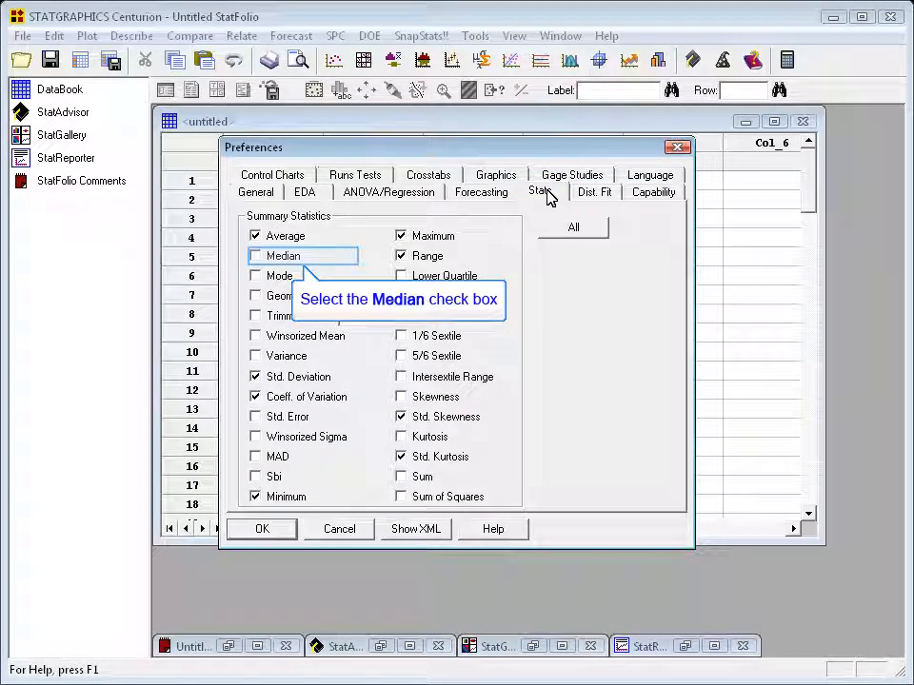
{"action": "left_click", "coordinate": [285, 257]}
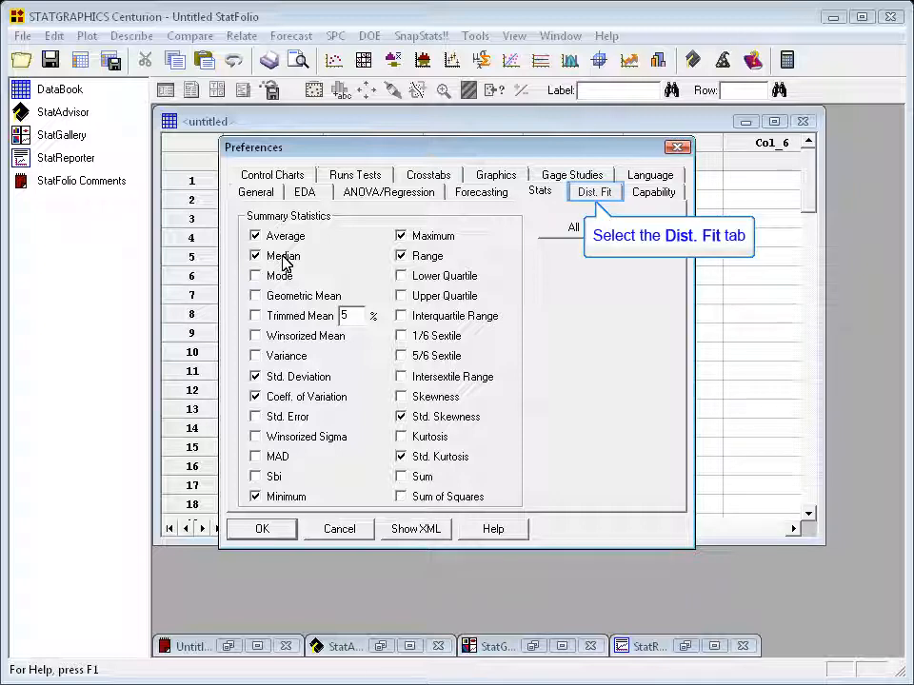
- Add the Anderson-Darling A^2 goodness-of-fit test and the Zmin capability index to the defaults, and accept the preferences
{"action": "left_click", "coordinate": [600, 194]}
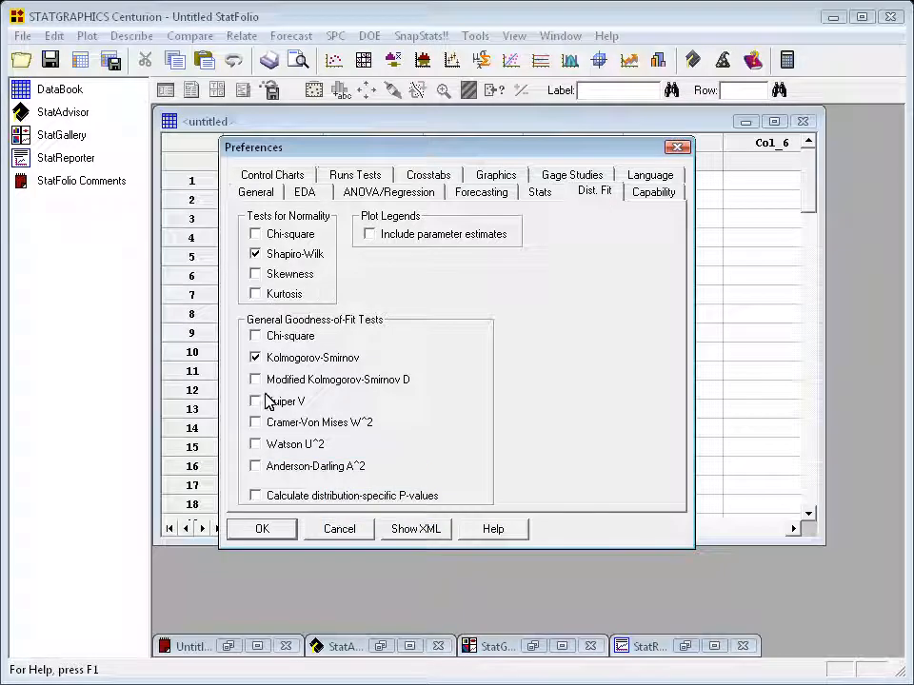
{"action": "left_click", "coordinate": [259, 468]}
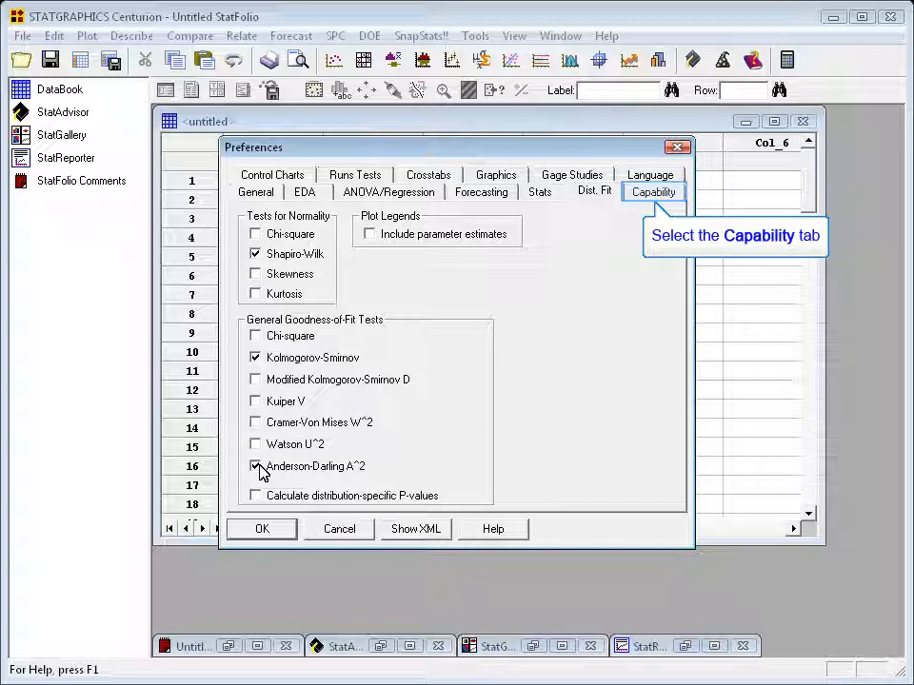
{"action": "left_click", "coordinate": [644, 195]}
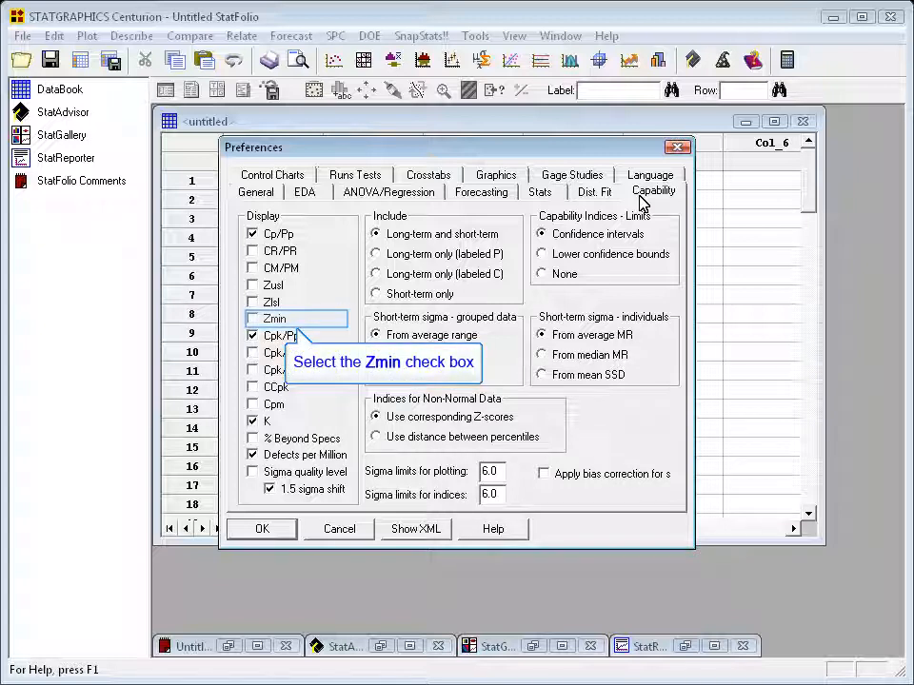
{"action": "left_click", "coordinate": [254, 320]}
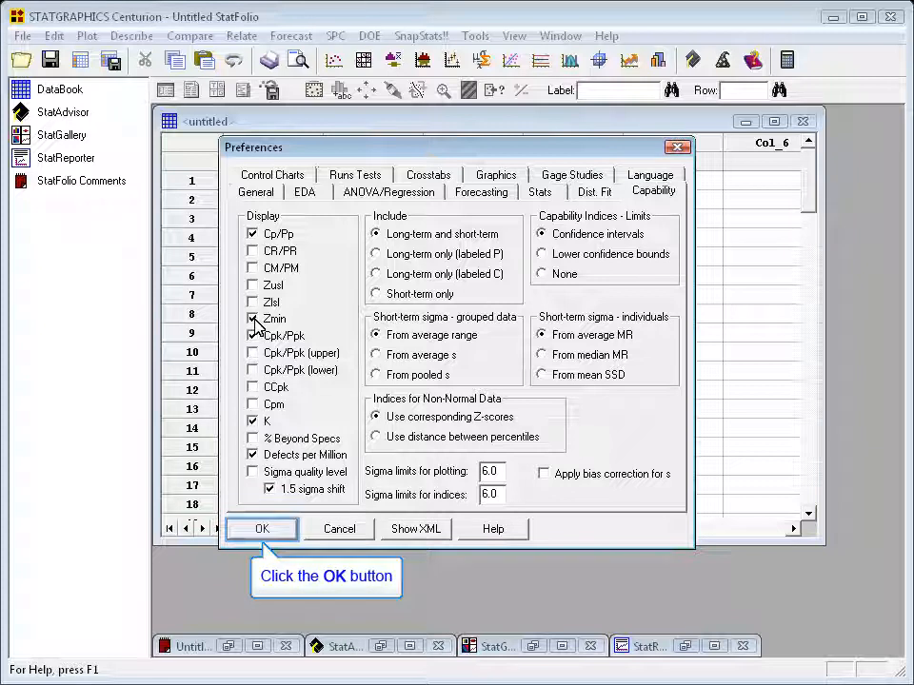
{"action": "left_click", "coordinate": [240, 534]}
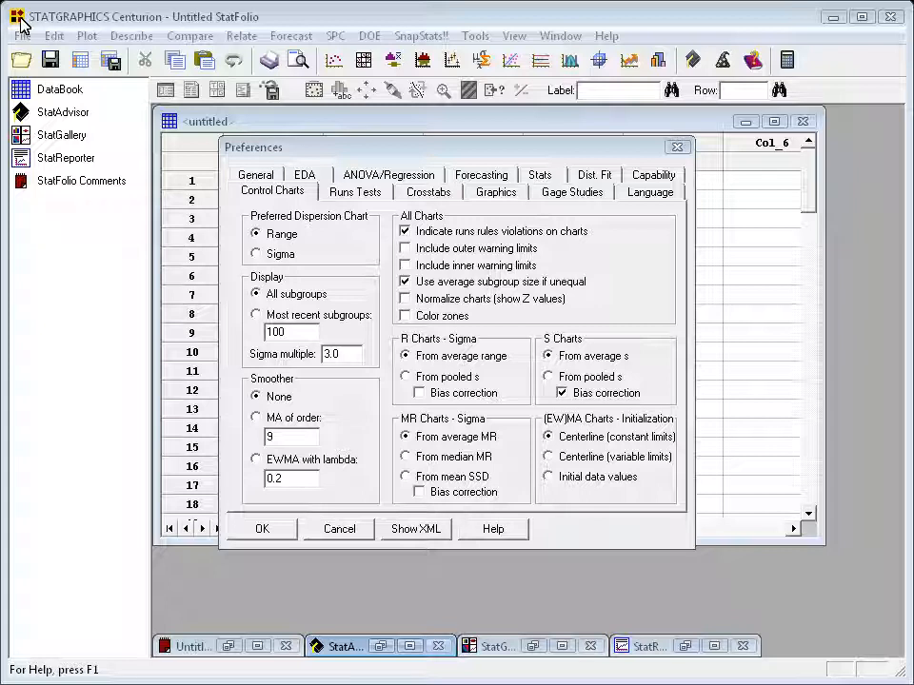
- In the control chart preferences, include outer and inner warning limits and enable color zones for all charts
{"action": "left_click", "coordinate": [404, 248]}
{"action": "left_click", "coordinate": [406, 266]}
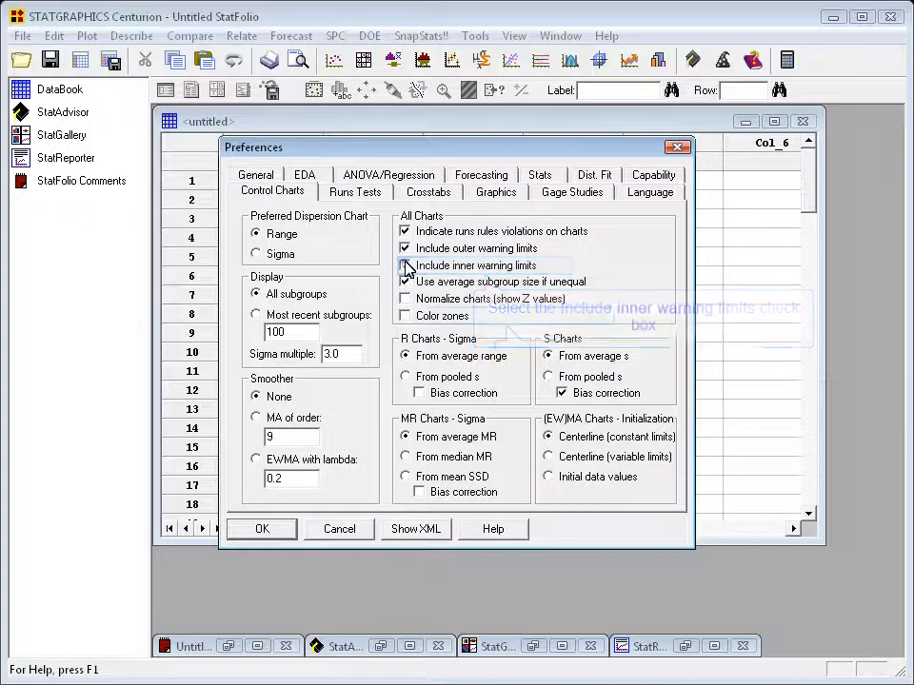
{"action": "left_click", "coordinate": [405, 316]}
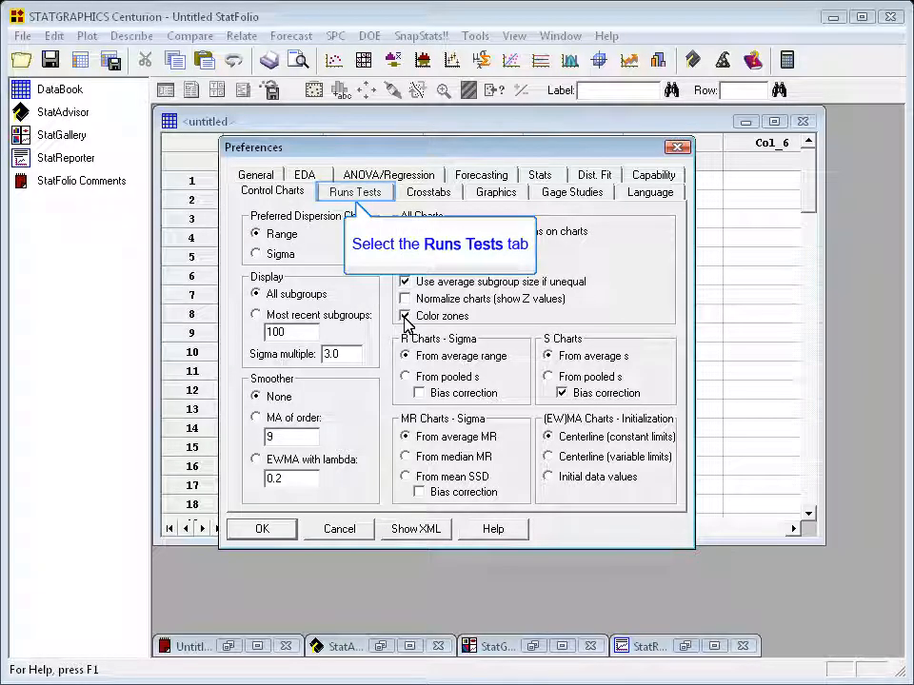
- Set the runs tests to identify runs of 7 or more on the same side of the centerline and 7 or more increasing or decreasing
{"action": "left_click", "coordinate": [369, 195]}
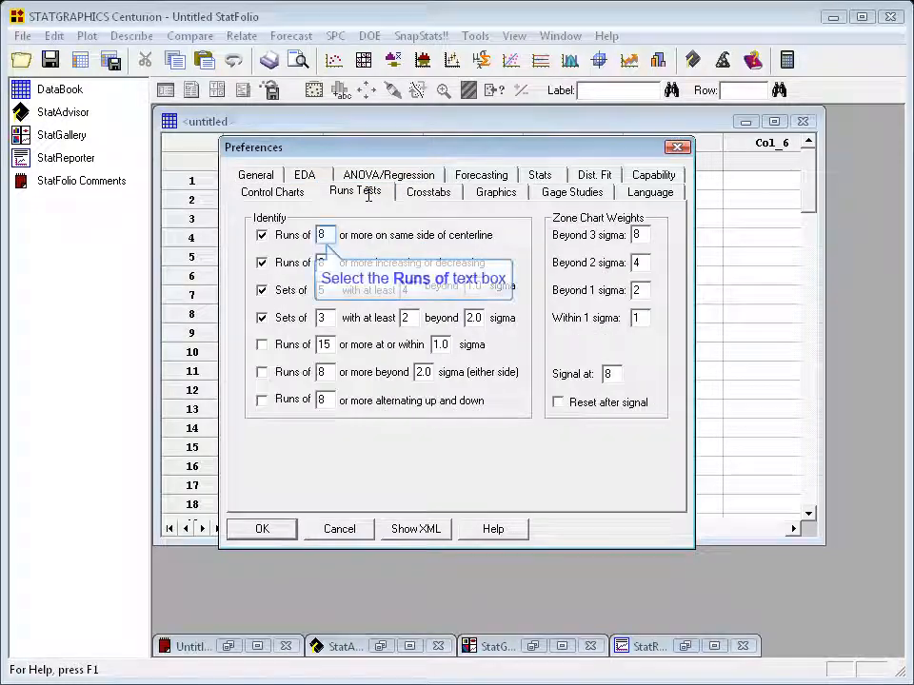
{"action": "left_click", "coordinate": [326, 236]}
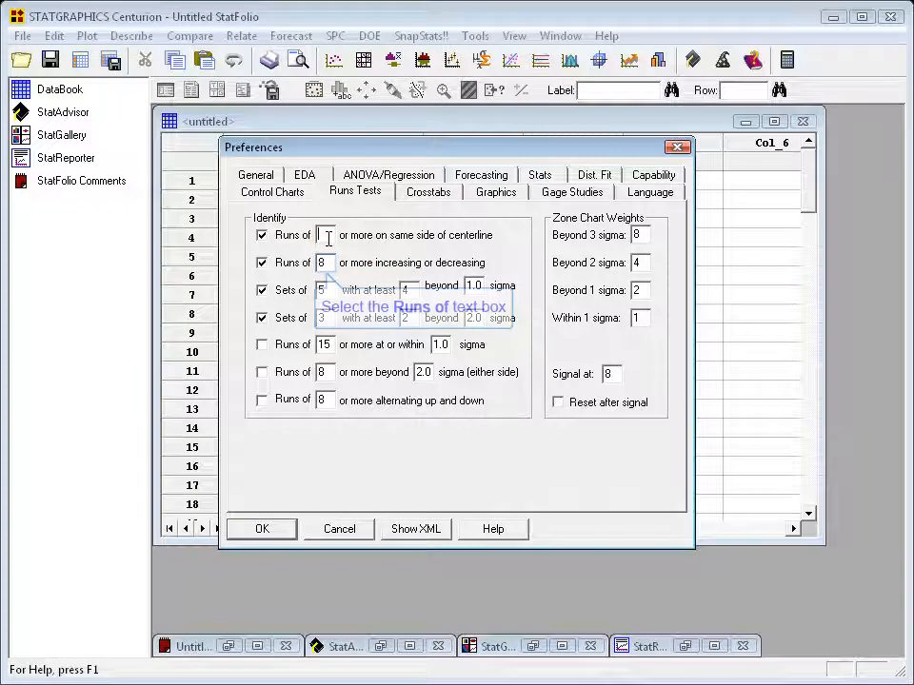
{"action": "type", "text": "7"}
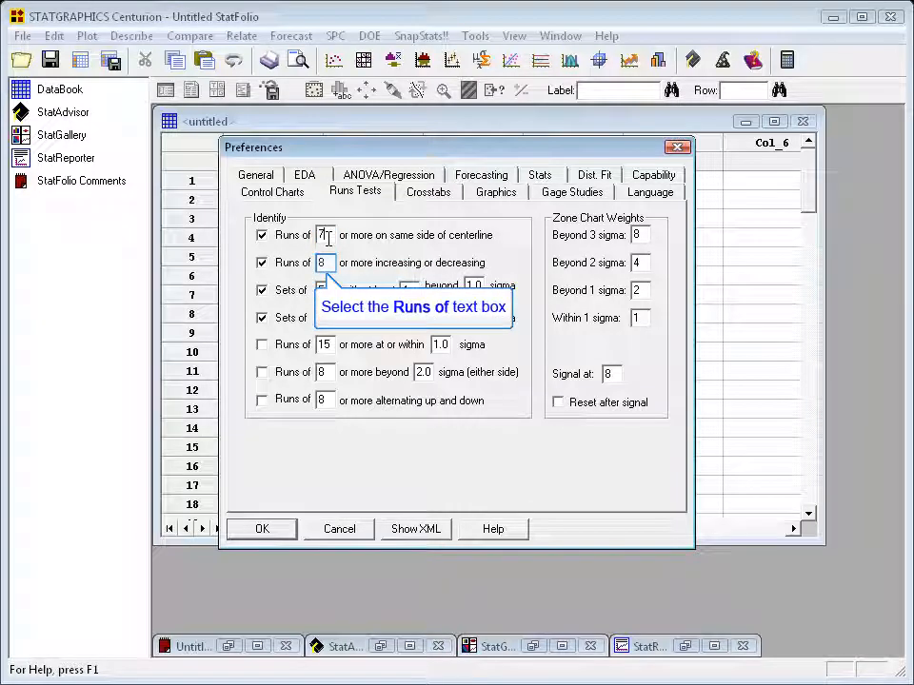
{"action": "double_click", "coordinate": [330, 264]}
{"action": "type", "text": "7"}
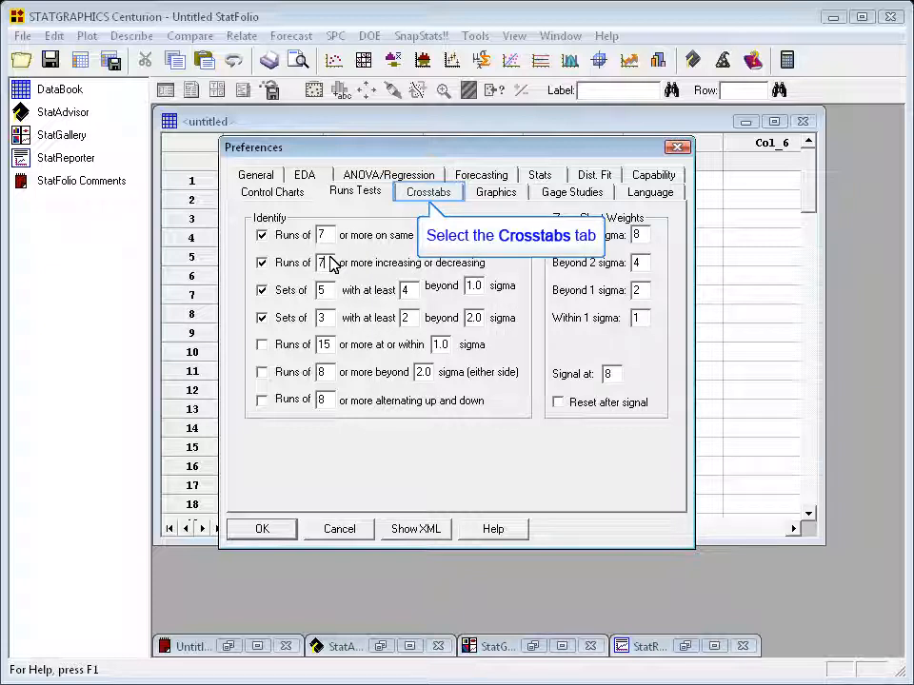
- In the crosstabs preferences, add row percentages and chi-square values to the tabulated output
{"action": "left_click", "coordinate": [431, 193]}
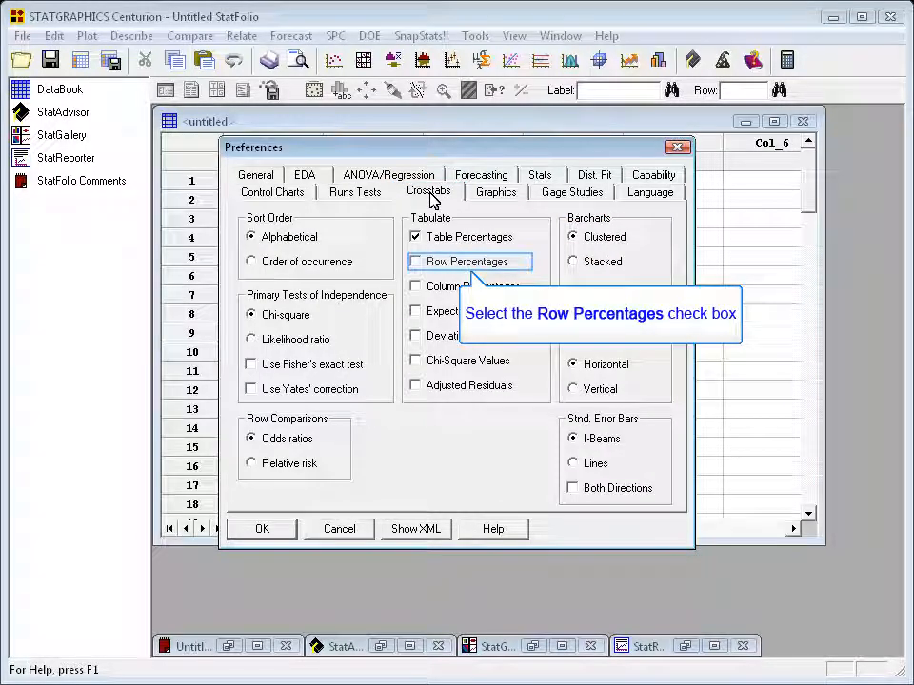
{"action": "left_click", "coordinate": [438, 267]}
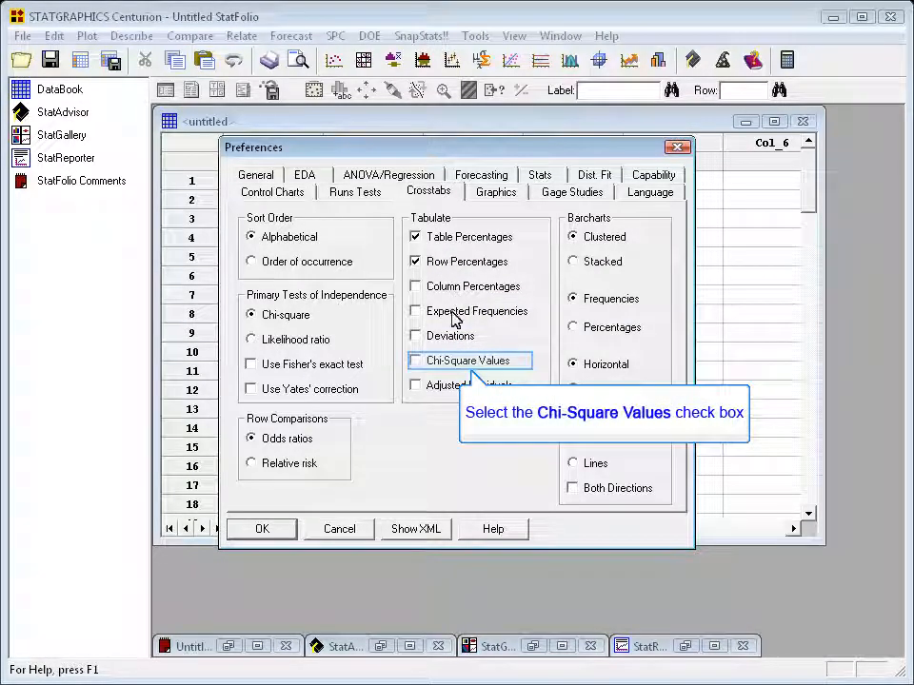
{"action": "left_click", "coordinate": [457, 368]}
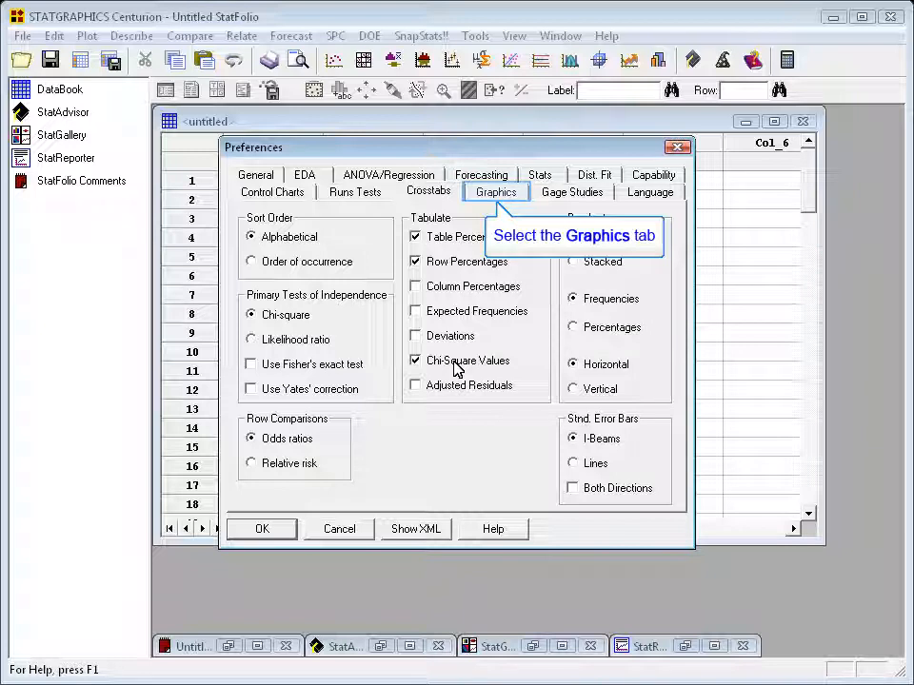
- In the graphics preferences, set surface plots to Solid and contour plots to Painted regions
{"action": "left_click", "coordinate": [485, 197]}
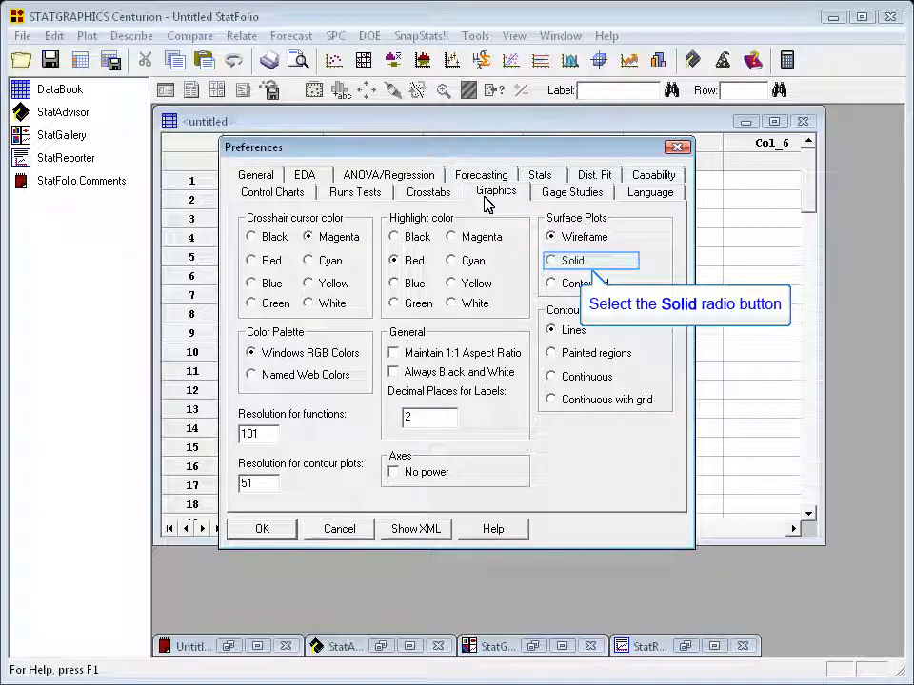
{"action": "left_click", "coordinate": [560, 261]}
{"action": "left_click", "coordinate": [577, 357]}
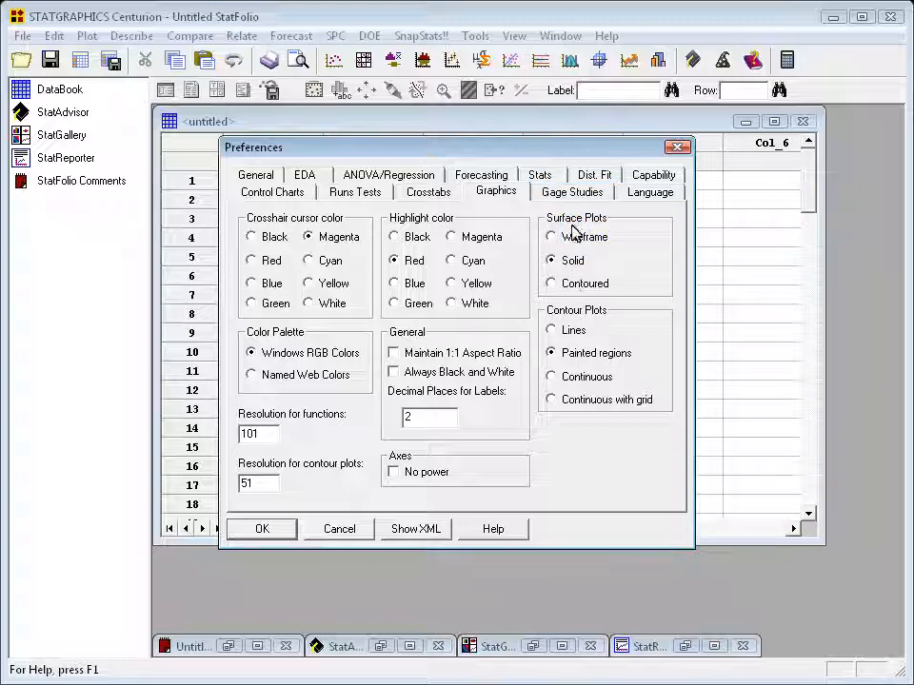
- Set the gage studies term for Parts/Samples/Items to "Widgets", and display the language preferences
{"action": "left_click", "coordinate": [572, 190]}
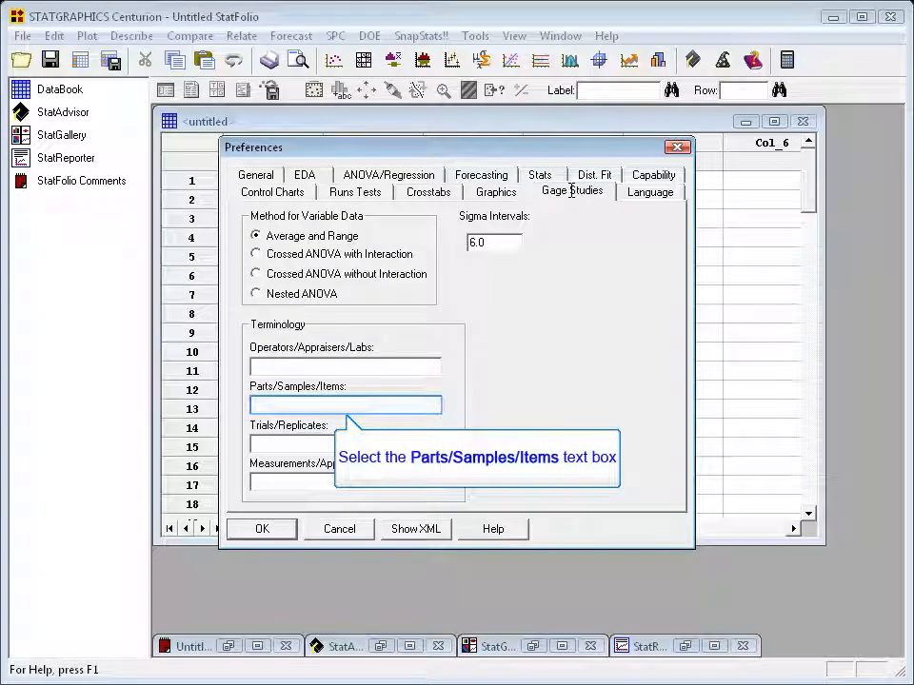
{"action": "left_click", "coordinate": [341, 407]}
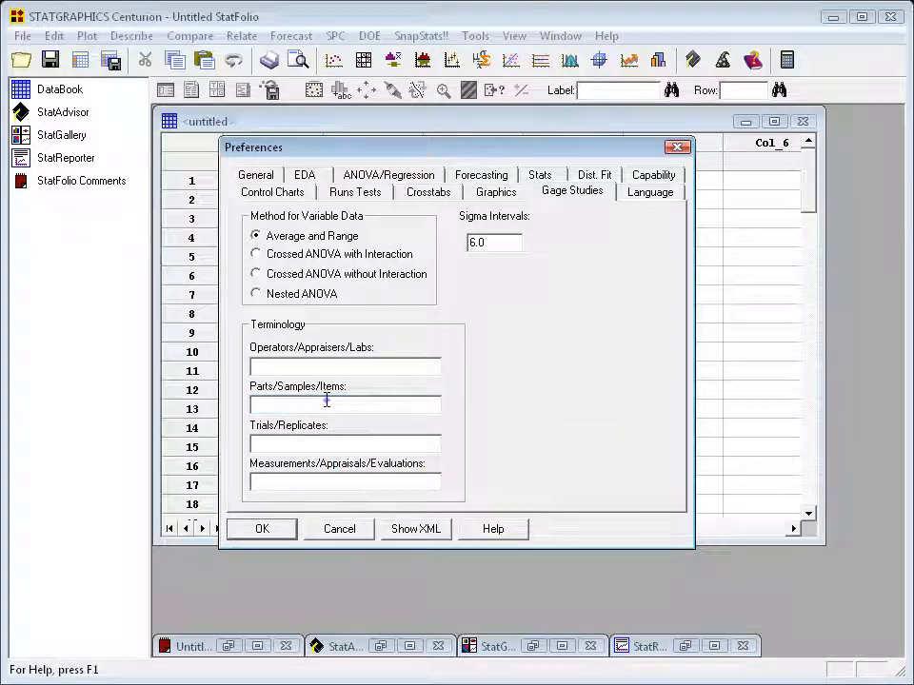
{"action": "type", "text": "Widgets"}
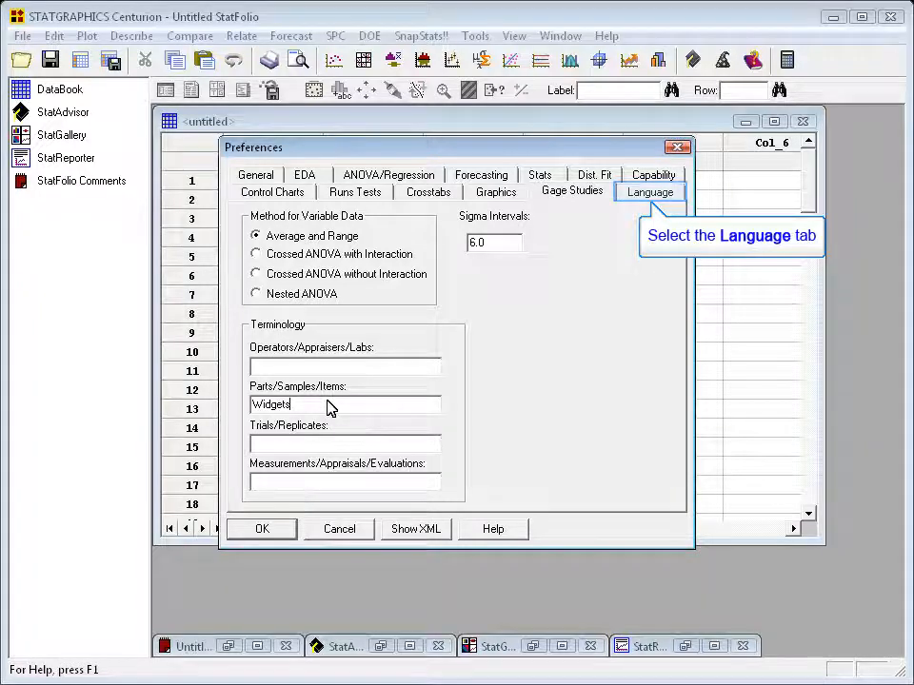
{"action": "left_click", "coordinate": [647, 194]}
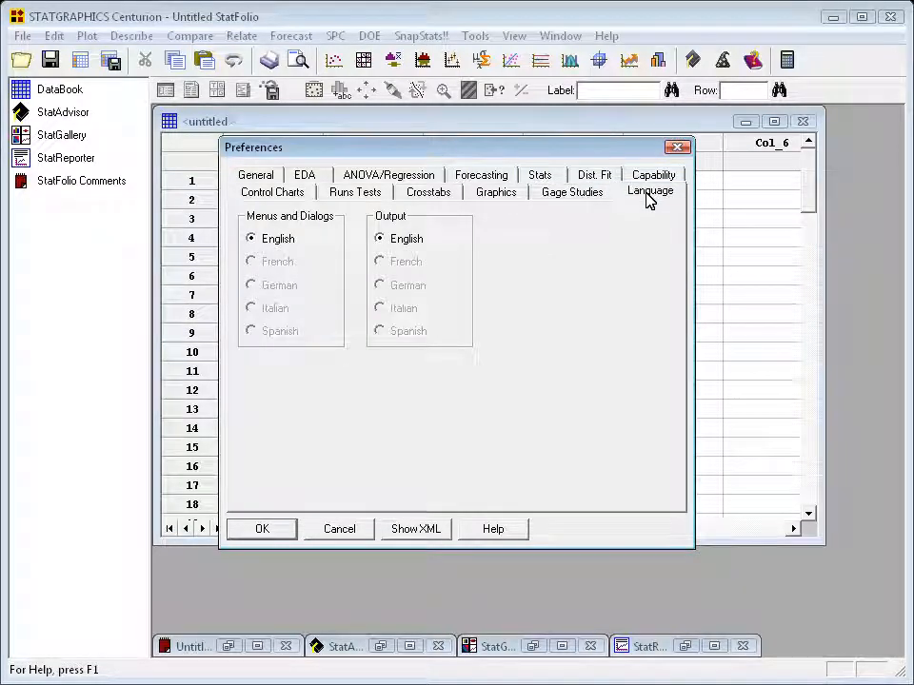